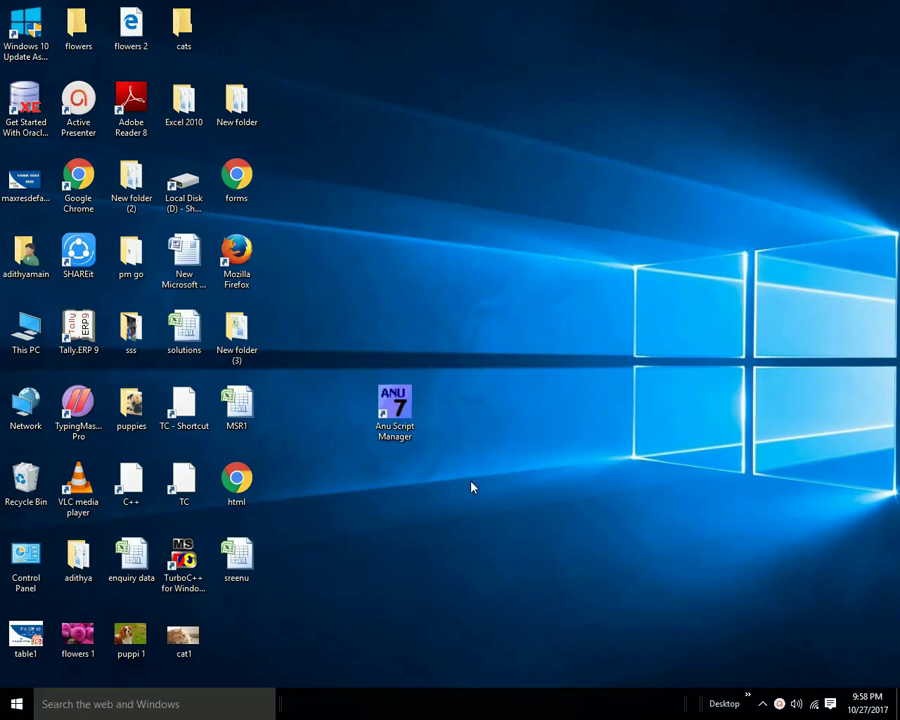
- Launch Anu Script Manager from the desktop with administrator rights and reposition its window slightly
left_click(395, 412)
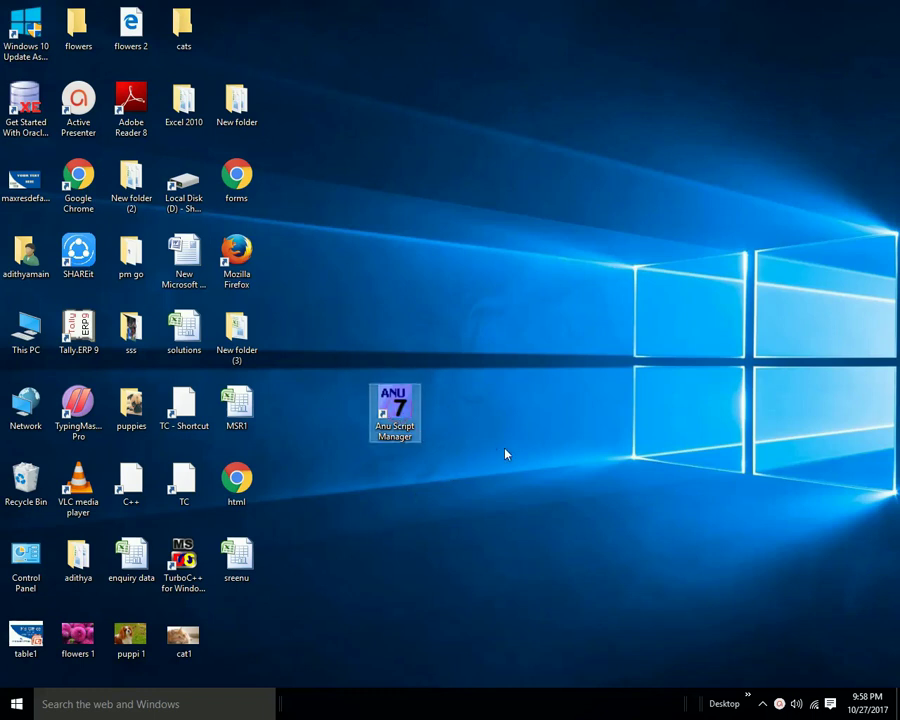
left_click(396, 495)
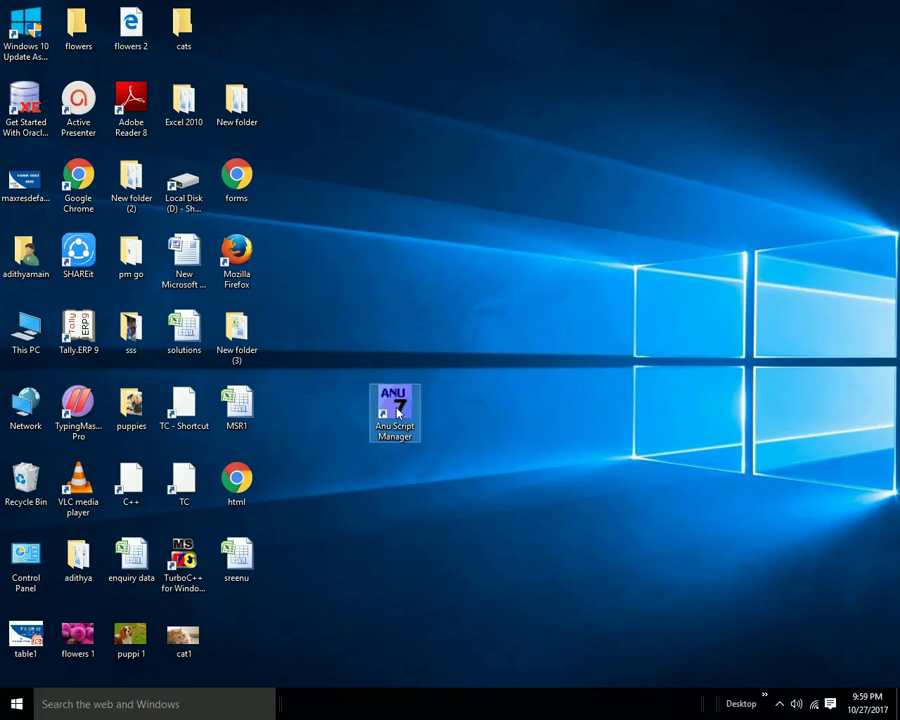
right_click(397, 411)
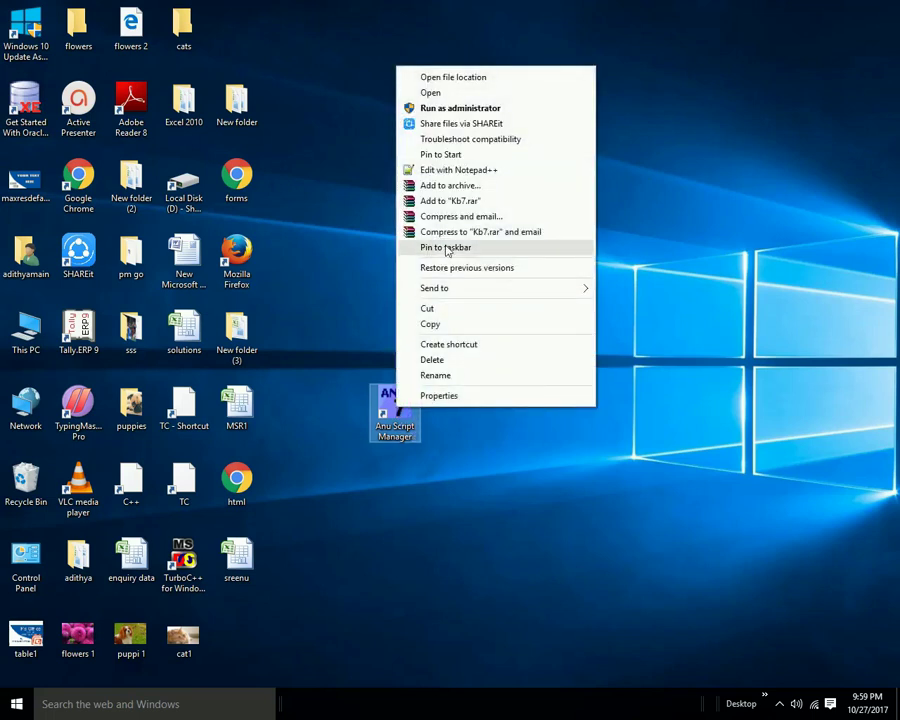
left_click(455, 109)
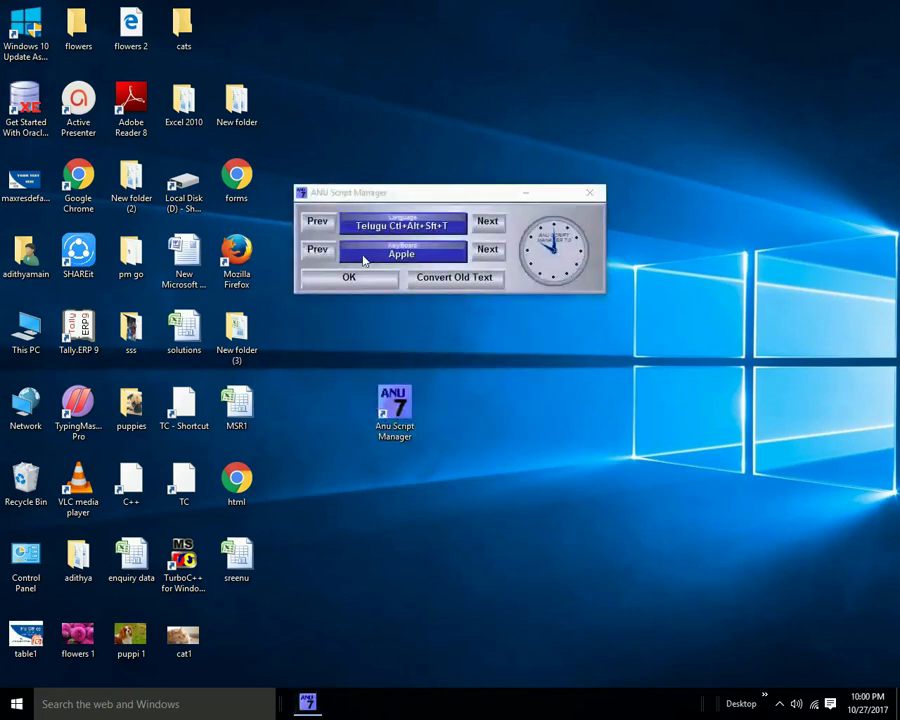
left_click_drag(455, 199, 463, 219)
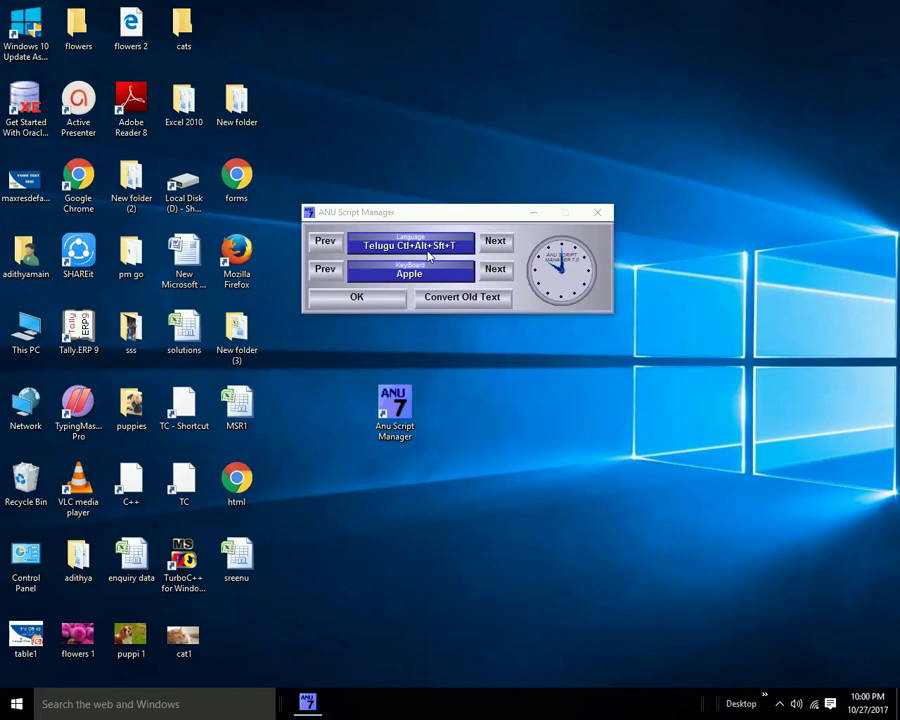
- Set the script manager's language to Hindi with the DOE Phonetic keyboard and confirm the selection
left_click(496, 247)
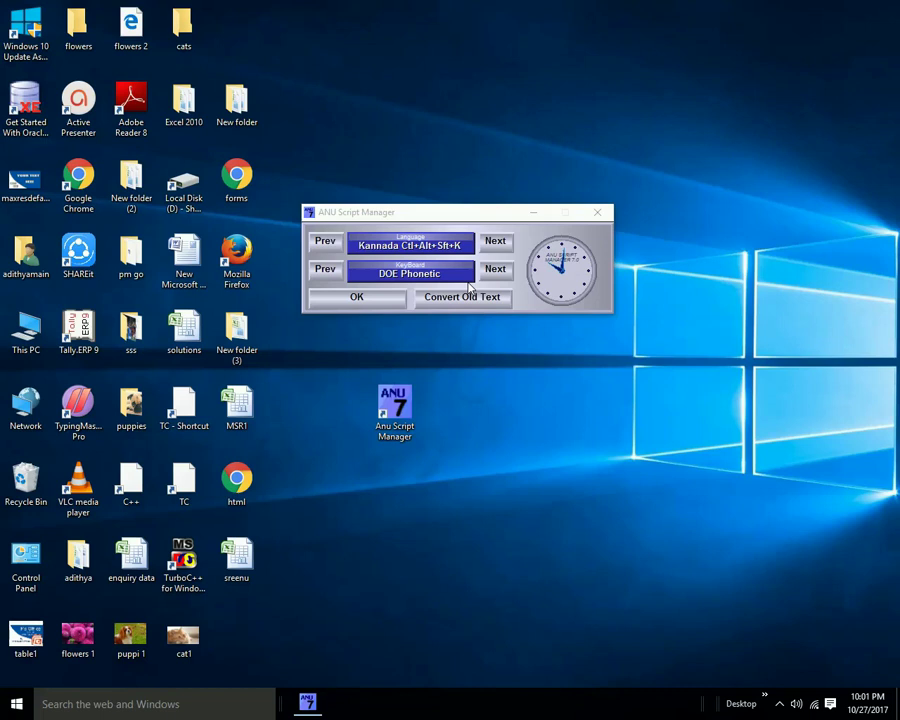
key("ctrl+alt+shift+h")
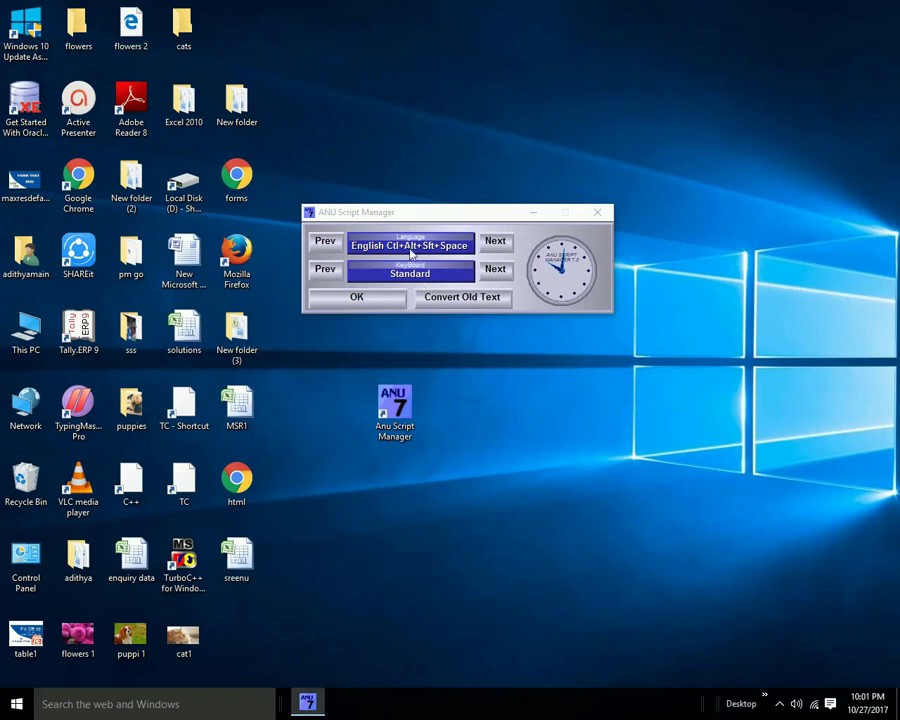
left_click(410, 250)
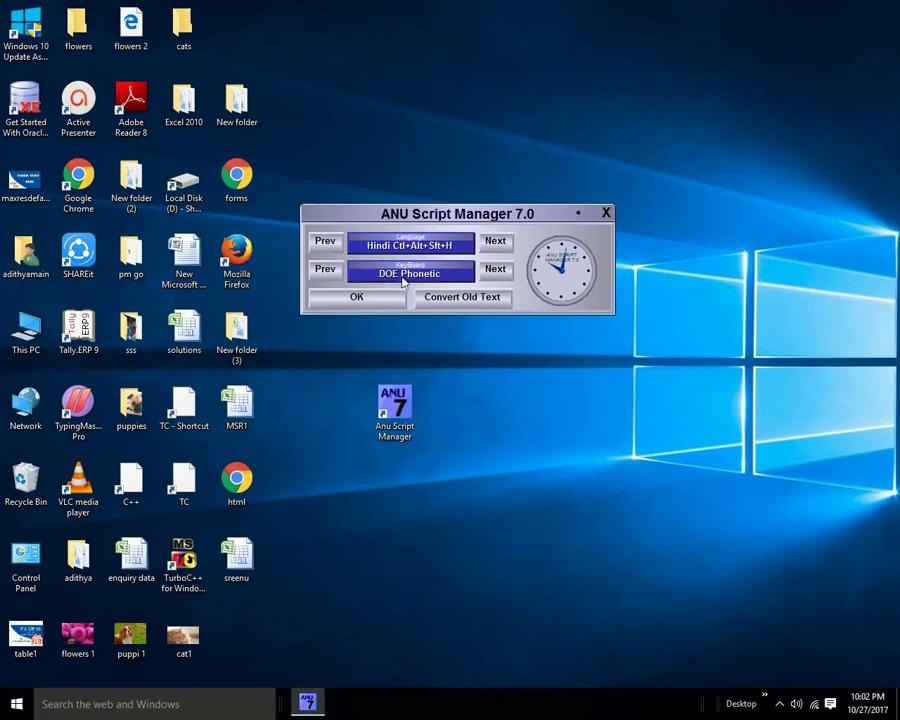
left_click(500, 270)
left_click(333, 272)
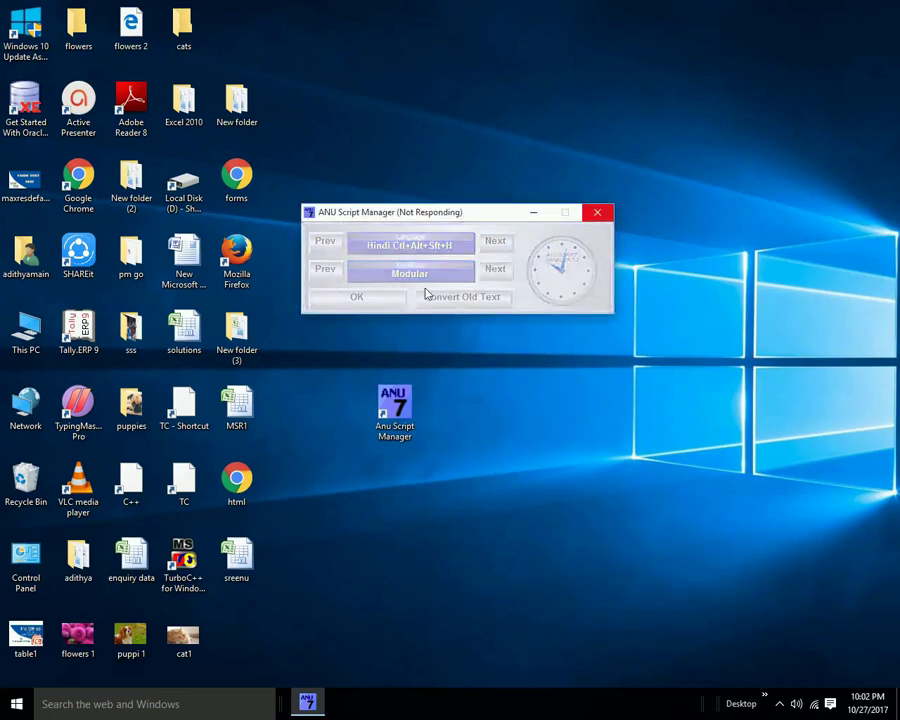
left_click(326, 271)
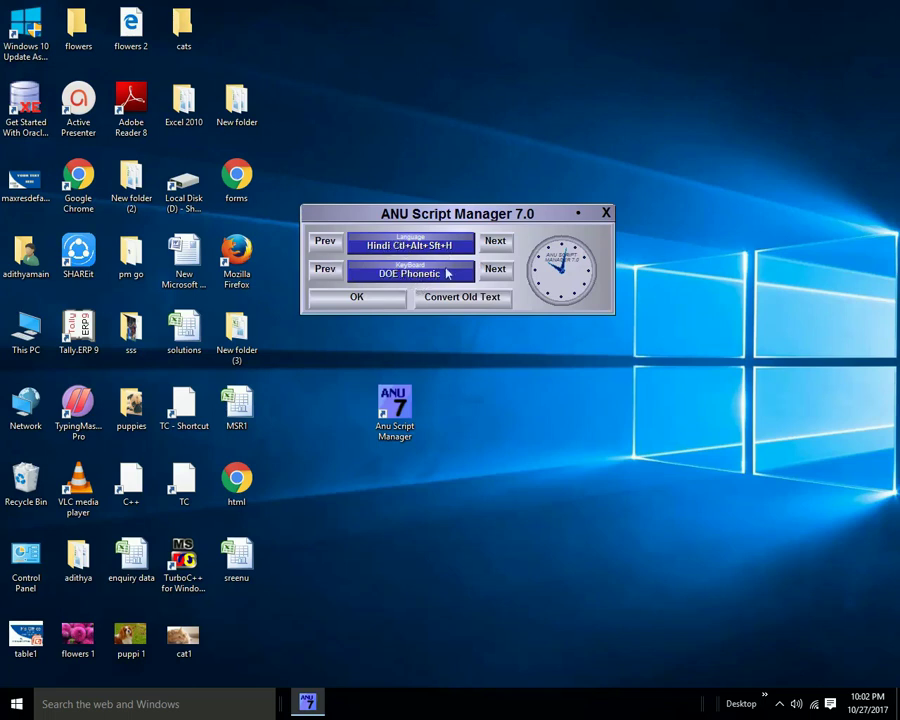
left_click(377, 304)
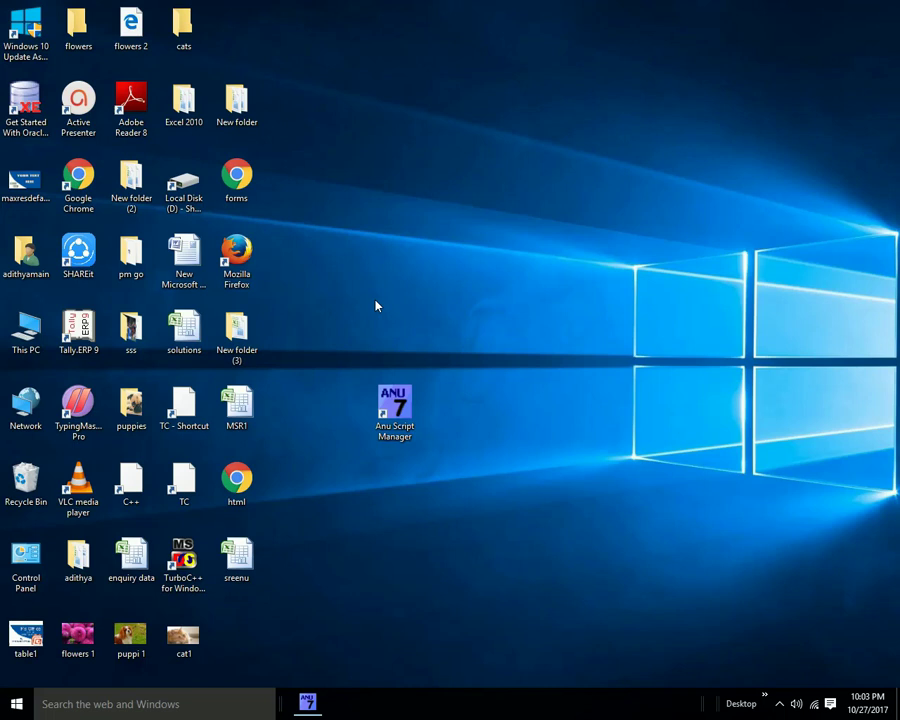
- Launch Microsoft Word with the Run command winword
left_click(188, 705)
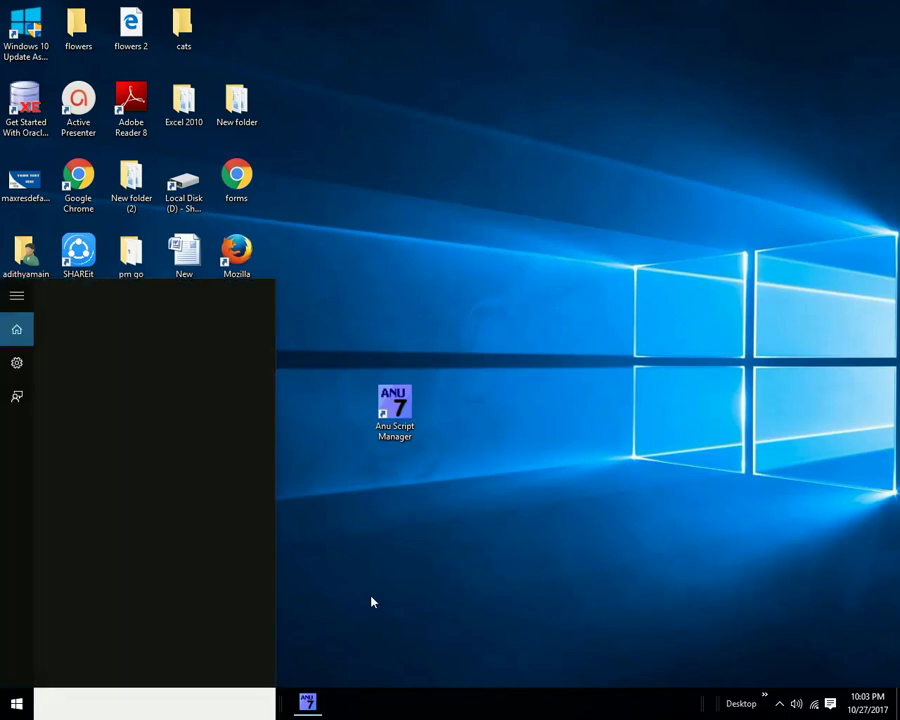
key("Escape")
key("super+r")
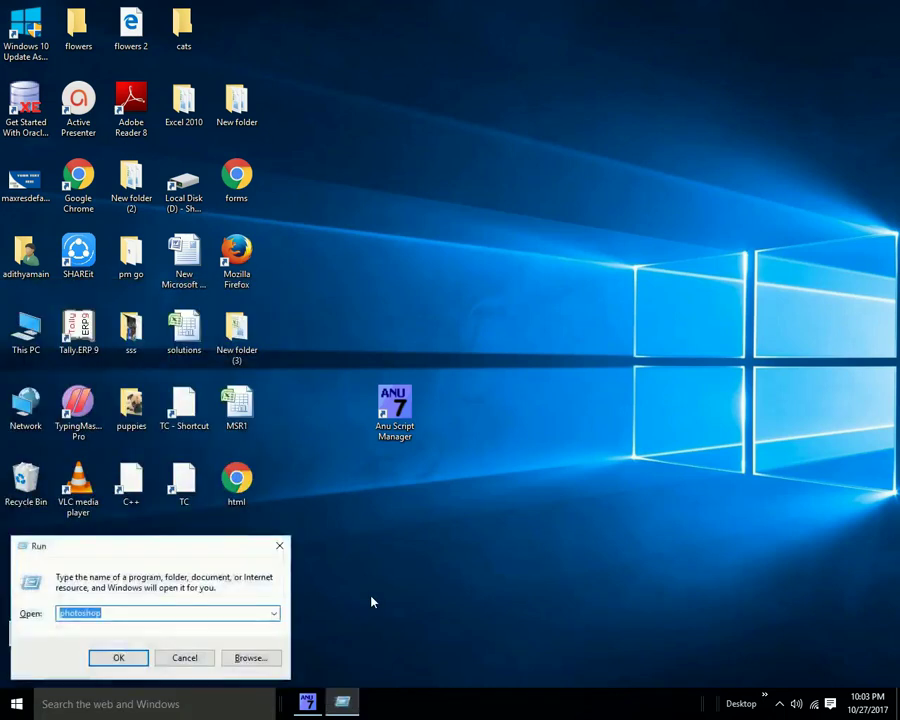
left_click(273, 613)
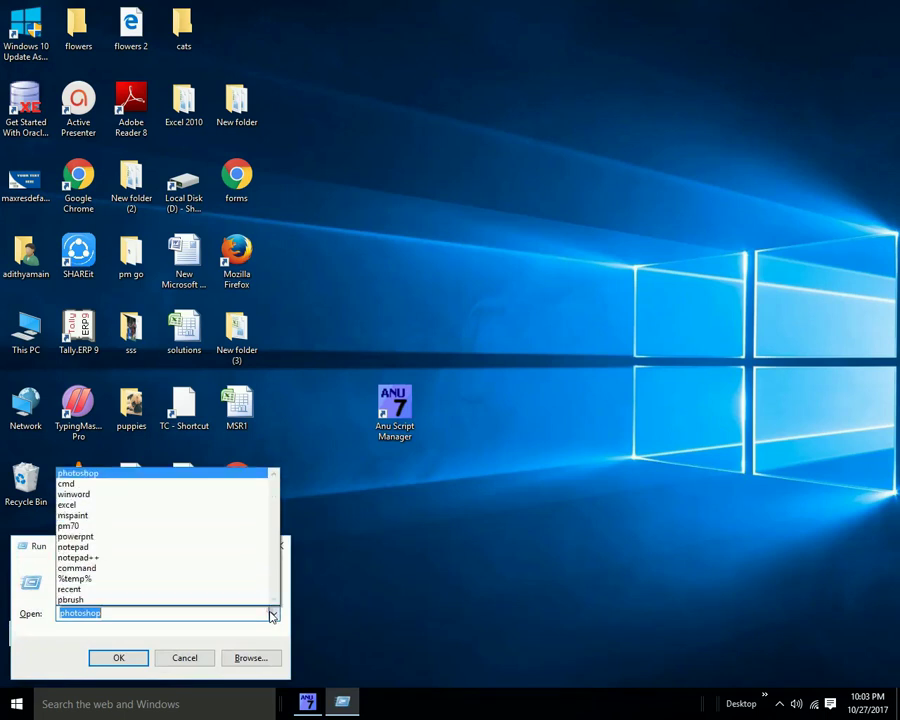
left_click(117, 494)
left_click(118, 656)
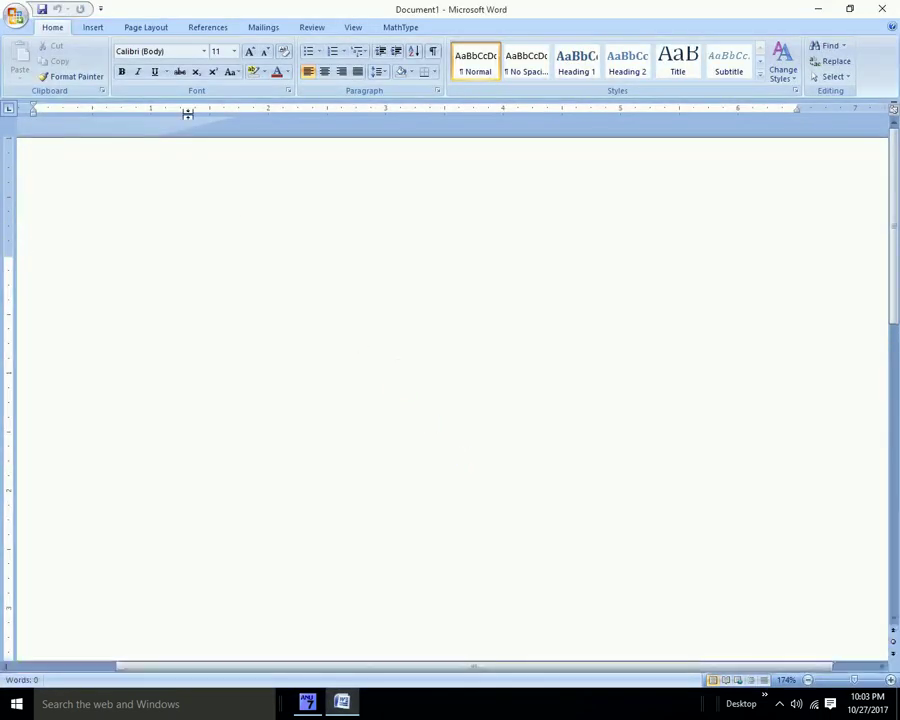
- Bring up ANU Script Manager again, check the selected language and keyboard, and confirm them
left_click(310, 705)
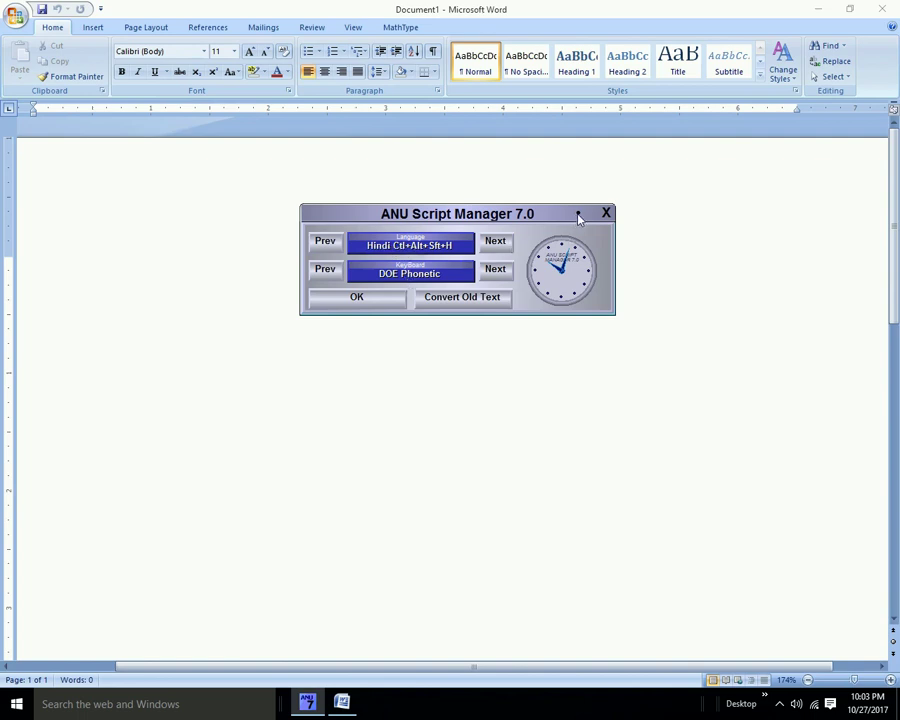
left_click(360, 302)
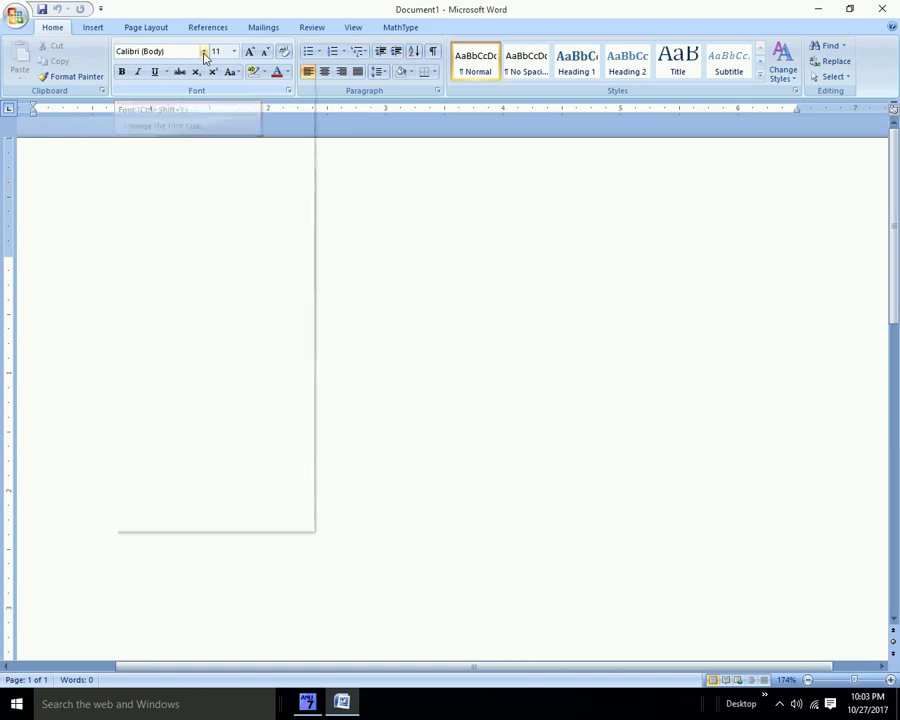
- In the blank Word document, set the font to NeoNatrajMedium and the font size to 26
left_click(204, 52)
scroll(311, 97, "down", 1)
left_click_drag(311, 97, 307, 331)
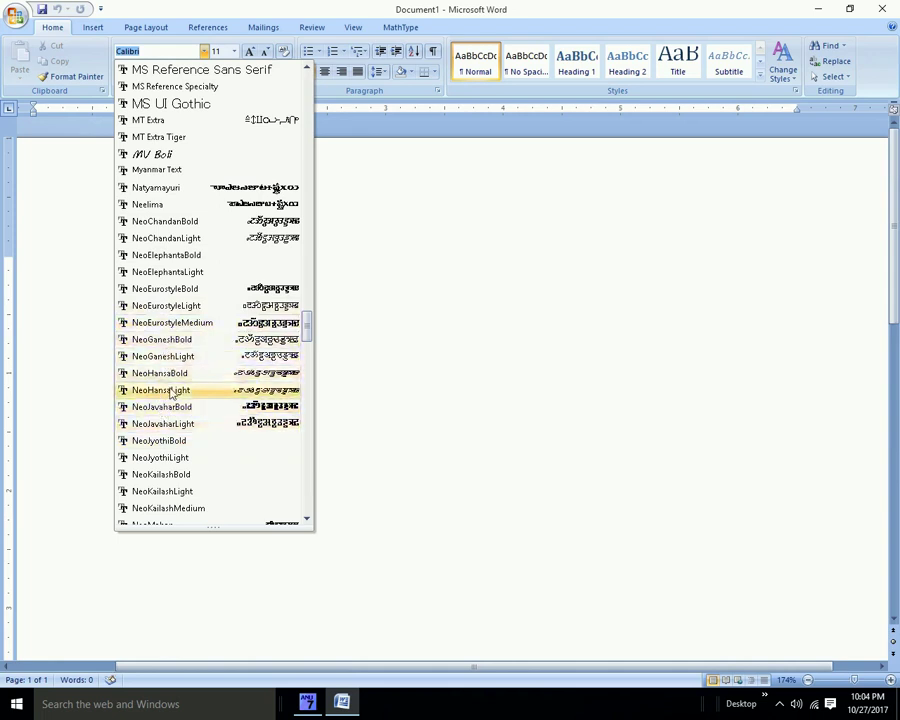
scroll(165, 360, "down", 5)
scroll(168, 395, "down", 3)
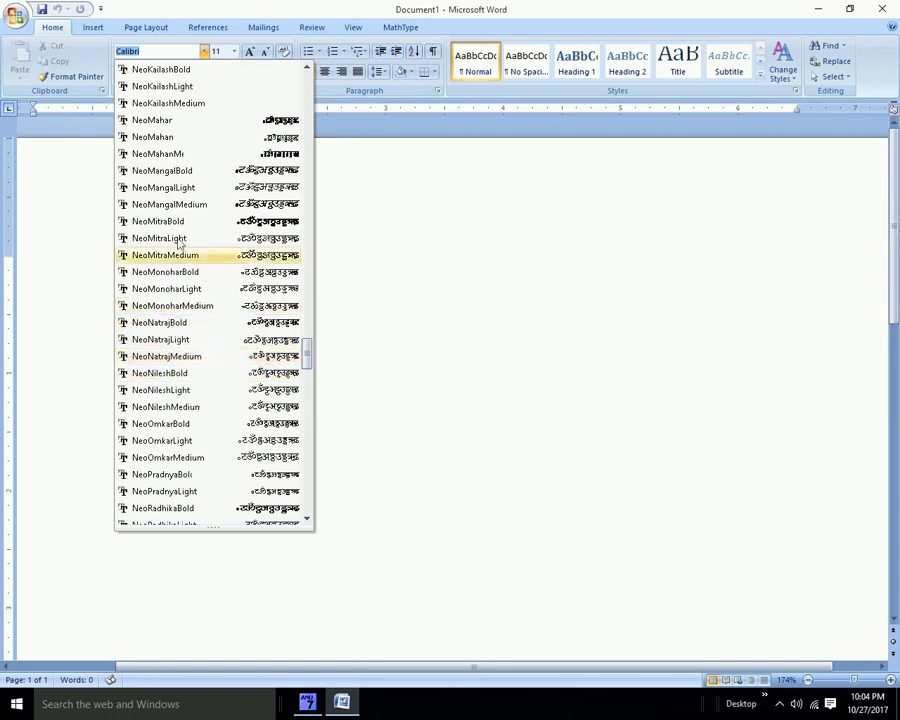
left_click(176, 358)
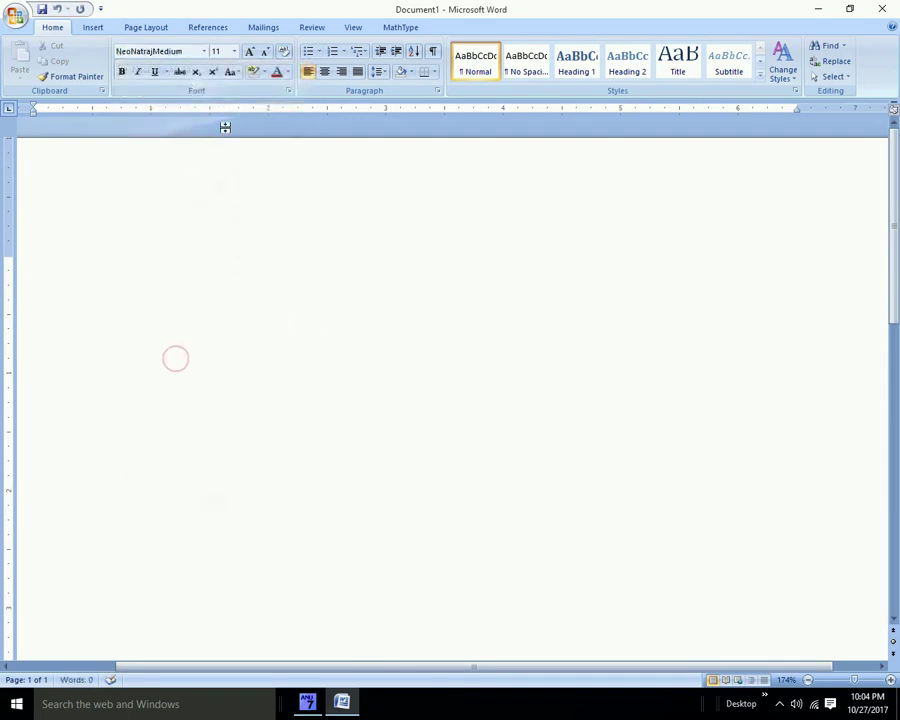
left_click(234, 52)
left_click(224, 199)
- Enter the Hindi vowels अआइई on the first line of the document
type("v")
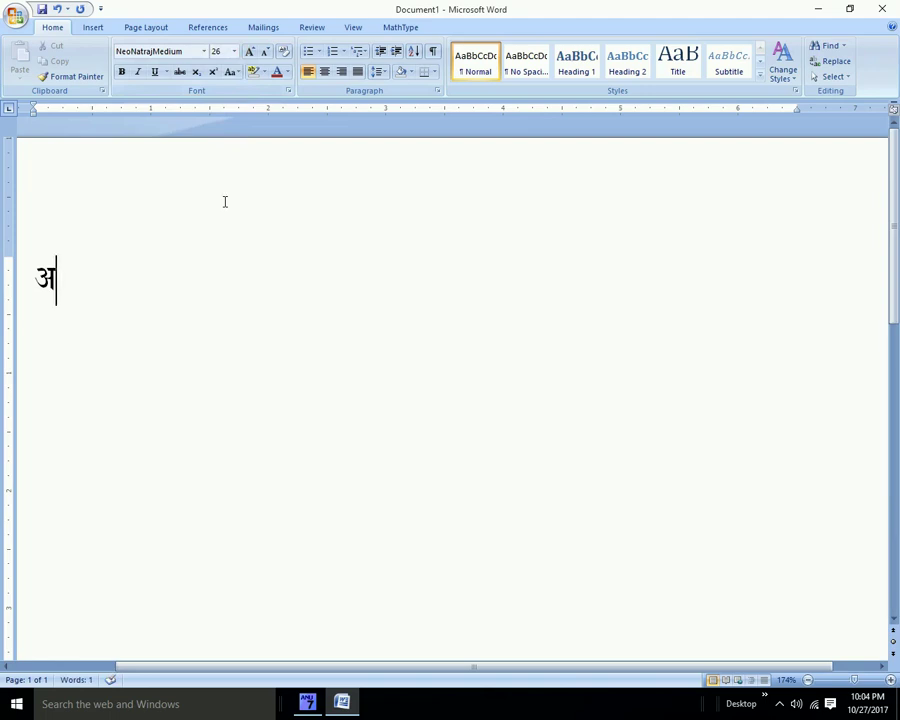
type("vkbbZ")
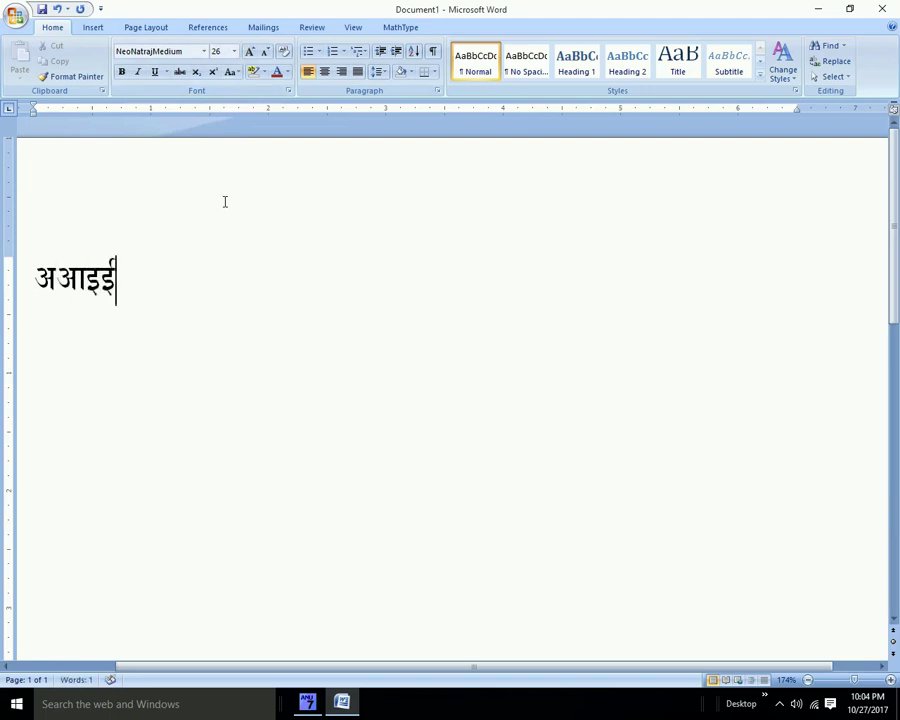